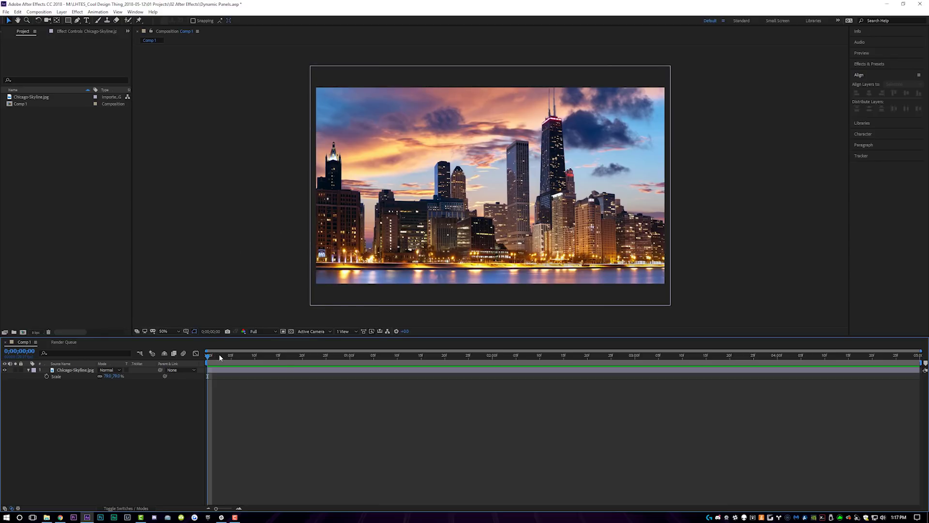
Duplicate the Chicago-Skyline.jpg layer and scale the top copy up to 105%
{"action": "left_click", "coordinate": [237, 371]}
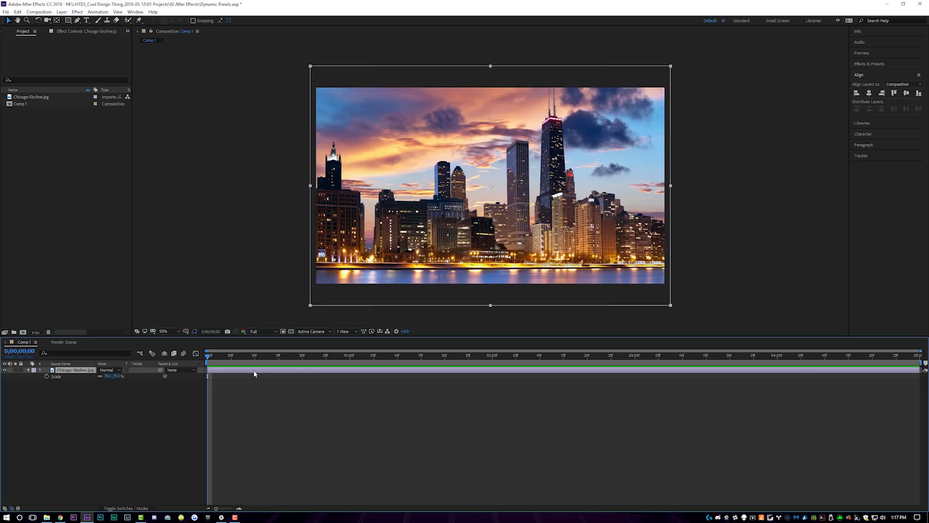
{"action": "key", "text": "ctrl+d"}
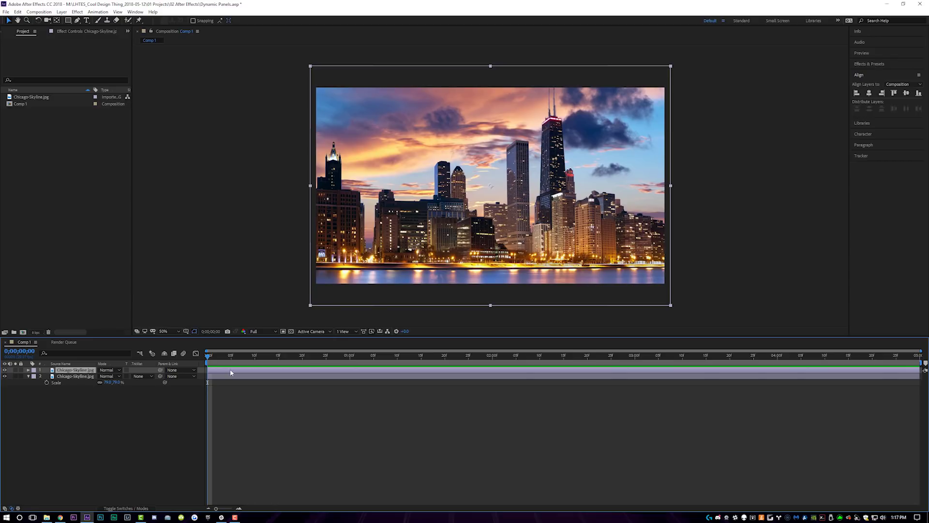
{"action": "key", "text": "s"}
{"action": "left_click_drag", "start_coordinate": [107, 376], "coordinate": [118, 375]}
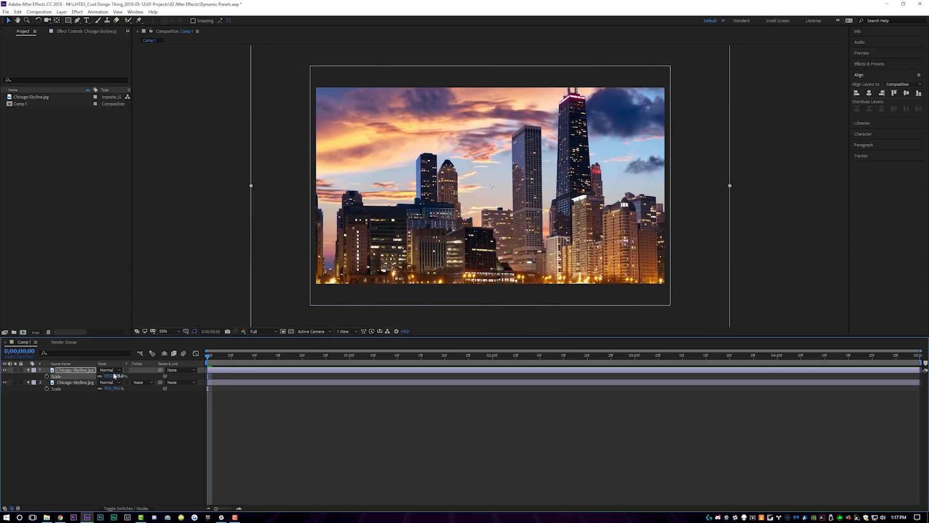
Toggle the enlarged copy's visibility to compare it, then reselect the top skyline layer
{"action": "left_click", "coordinate": [6, 370]}
{"action": "left_click", "coordinate": [5, 370]}
{"action": "left_click", "coordinate": [5, 370]}
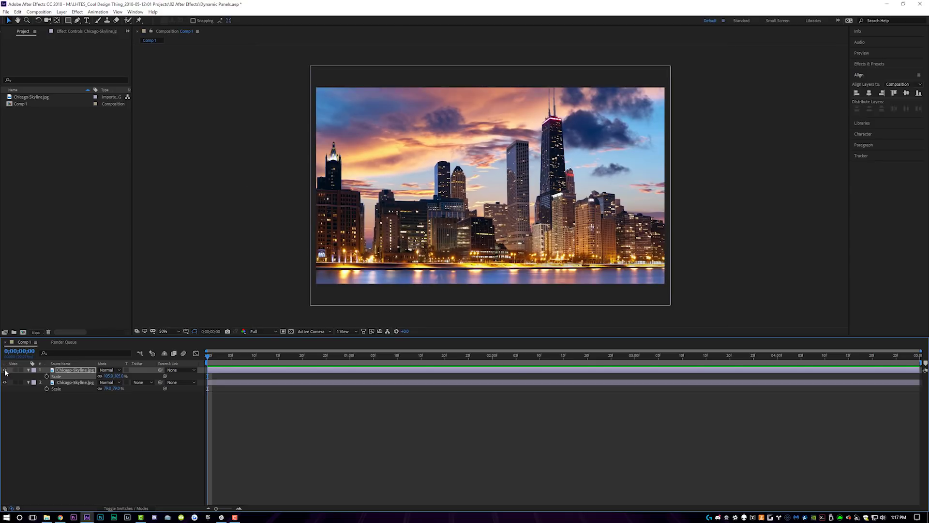
{"action": "left_click", "coordinate": [5, 370]}
{"action": "left_click", "coordinate": [5, 370]}
{"action": "left_click", "coordinate": [5, 370]}
{"action": "left_click", "coordinate": [306, 410]}
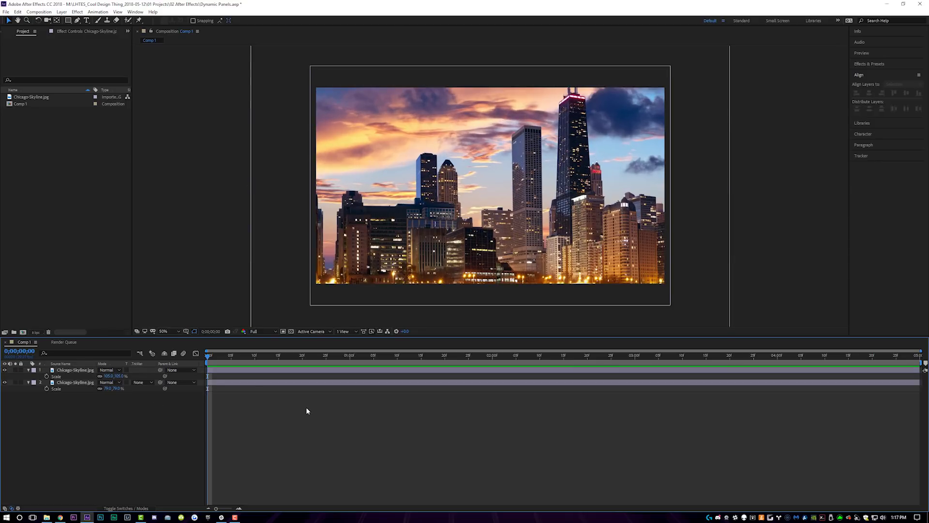
{"action": "left_click", "coordinate": [234, 371]}
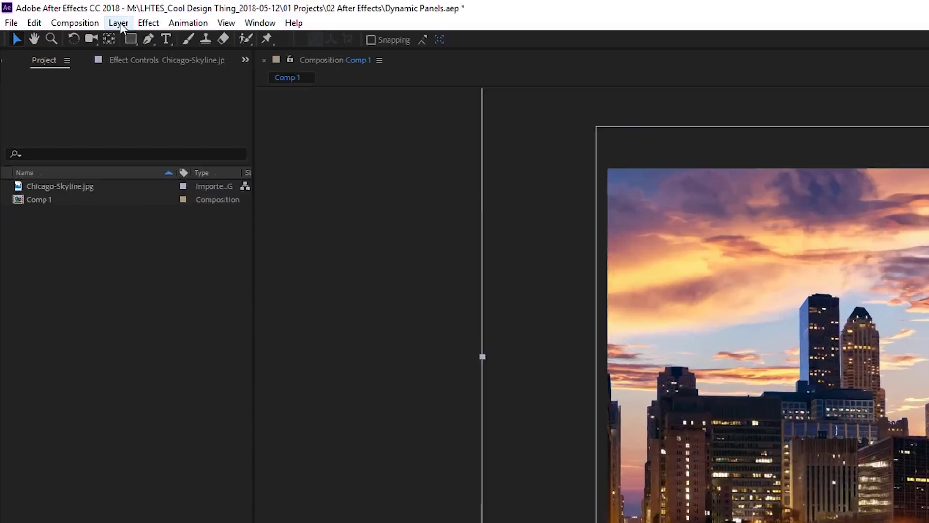
Create a new shape layer containing a rectangle path with a red fill
{"action": "left_click", "coordinate": [62, 12]}
{"action": "mouse_move", "coordinate": [78, 20]}
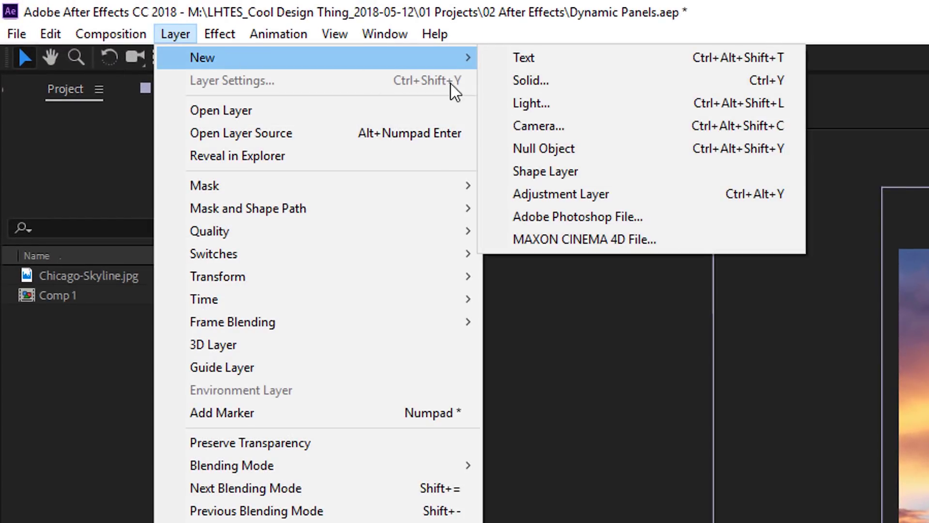
{"action": "left_click", "coordinate": [532, 171]}
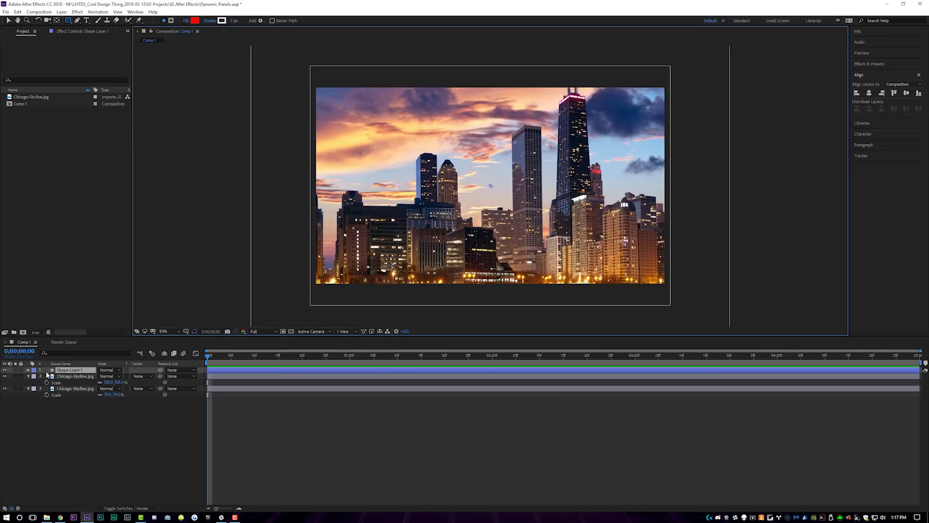
{"action": "left_click", "coordinate": [28, 370]}
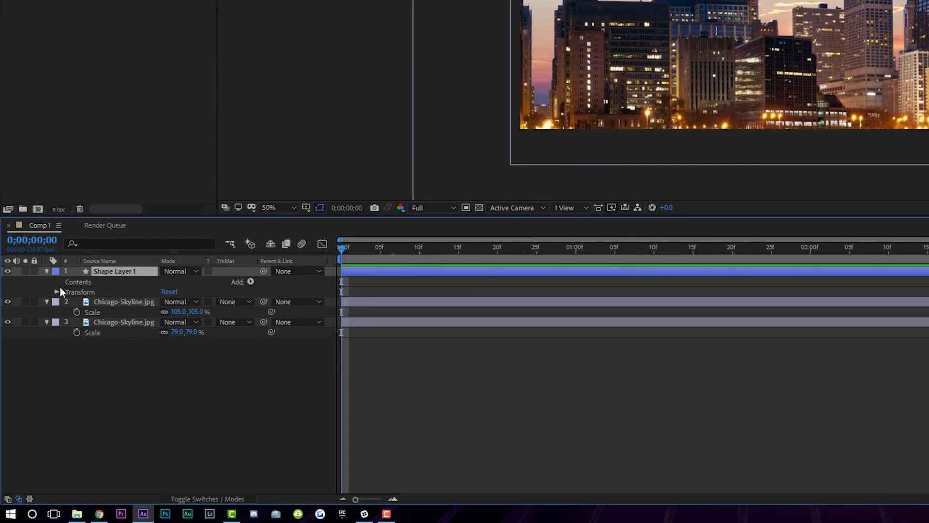
{"action": "left_click", "coordinate": [250, 282]}
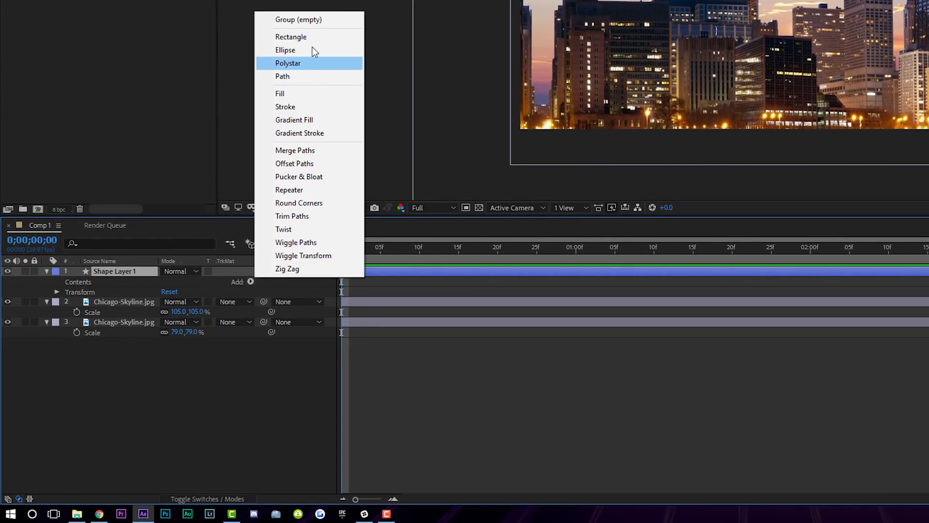
{"action": "left_click", "coordinate": [309, 37]}
{"action": "left_click", "coordinate": [249, 281]}
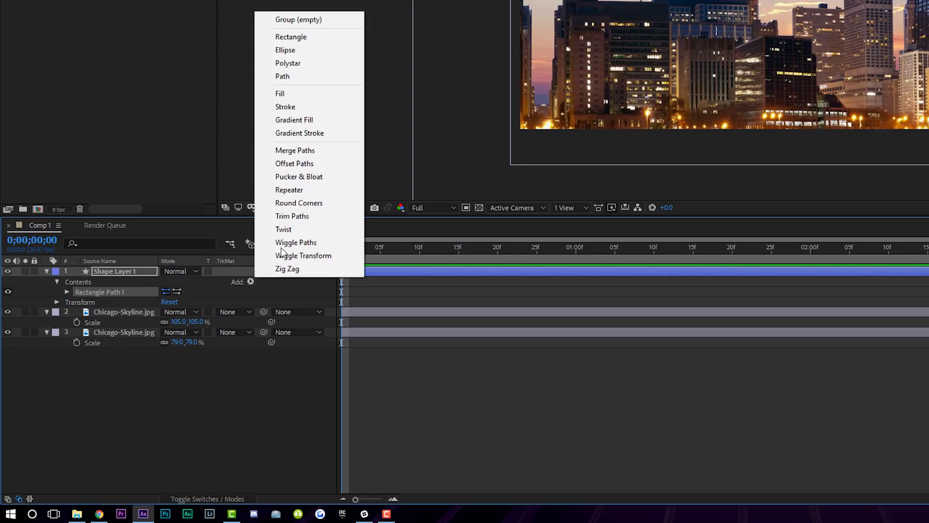
{"action": "left_click", "coordinate": [289, 94]}
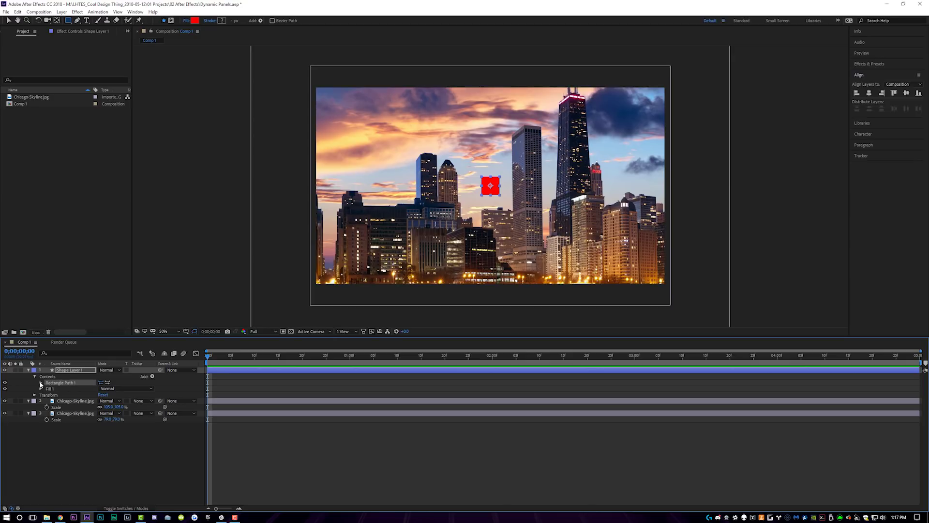
Unlink the rectangle's size and set it to 2713 by 449
{"action": "left_click", "coordinate": [40, 383]}
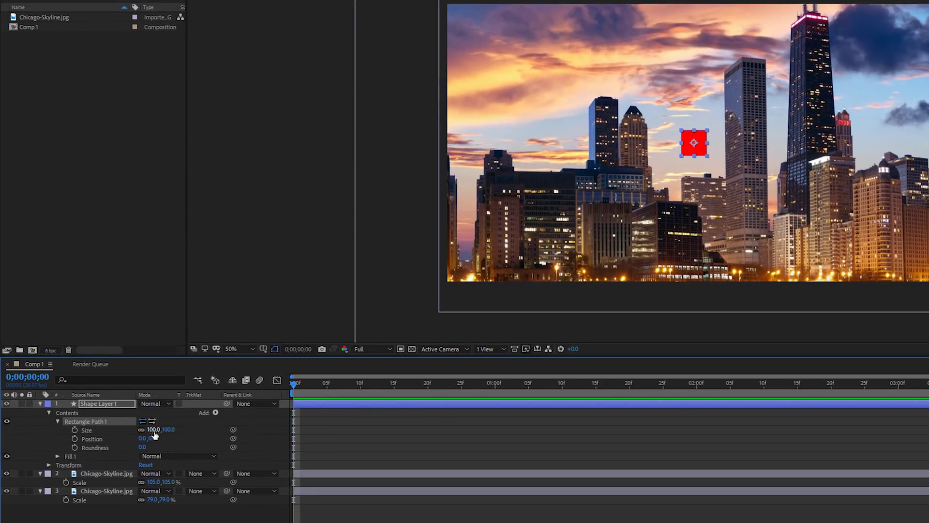
{"action": "left_click_drag", "start_coordinate": [154, 435], "coordinate": [184, 424]}
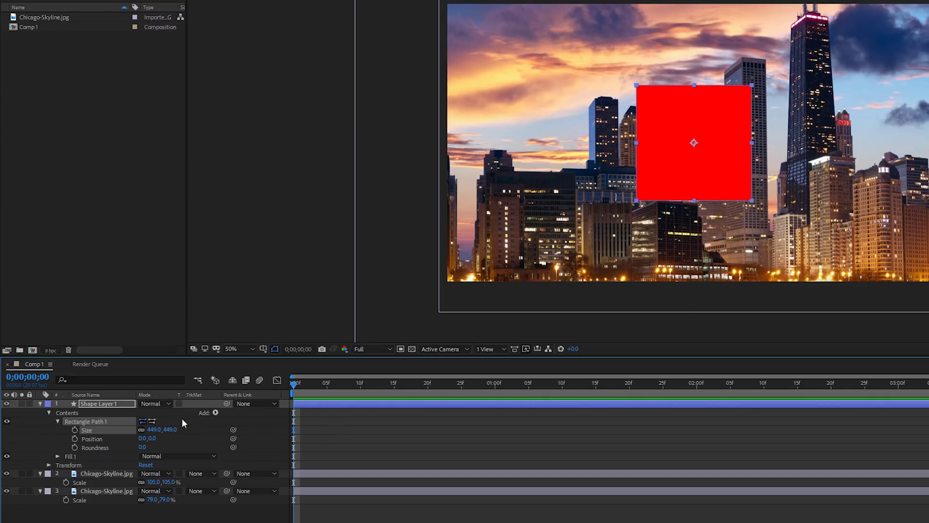
{"action": "left_click", "coordinate": [142, 430]}
{"action": "left_click_drag", "start_coordinate": [153, 430], "coordinate": [435, 429]}
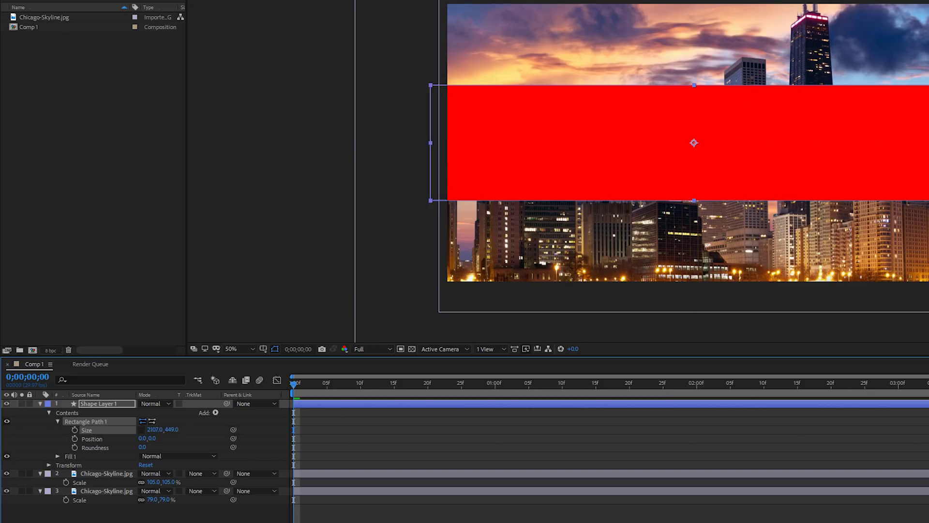
{"action": "left_click_drag", "start_coordinate": [532, 429], "coordinate": [546, 430]}
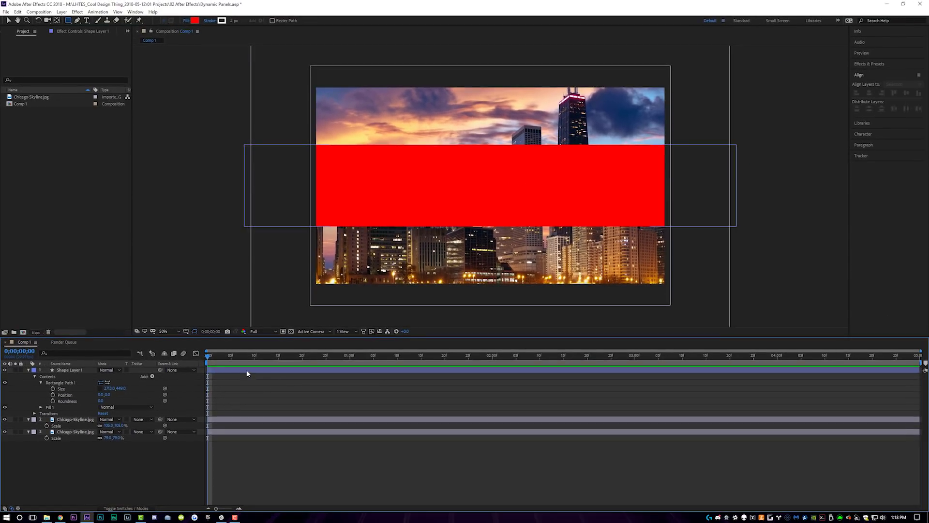
Rotate Shape Layer 1 to 37° and drag the red band diagonally across the skyline
{"action": "left_click", "coordinate": [245, 369]}
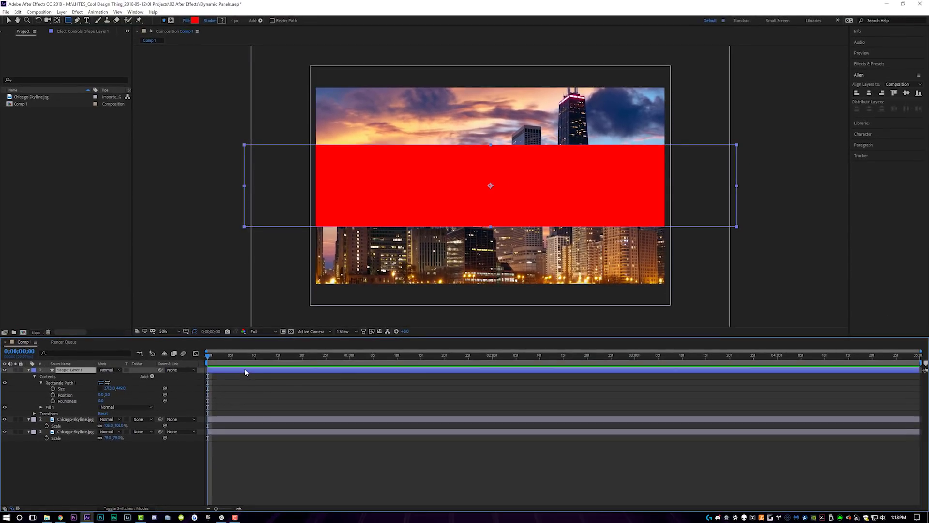
{"action": "key", "text": "r"}
{"action": "left_click_drag", "start_coordinate": [109, 377], "coordinate": [120, 373]}
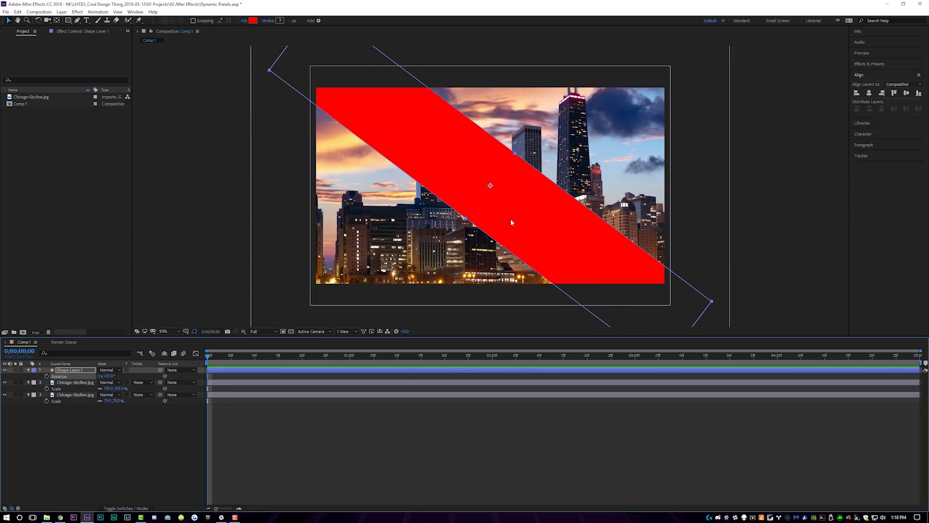
{"action": "mouse_move", "coordinate": [513, 223]}
{"action": "left_mouse_down"}
{"action": "mouse_move", "coordinate": [457, 222]}
{"action": "mouse_move", "coordinate": [567, 222]}
{"action": "mouse_move", "coordinate": [495, 223]}
{"action": "left_mouse_up"}
{"action": "left_click_drag", "start_coordinate": [554, 248], "coordinate": [573, 248]}
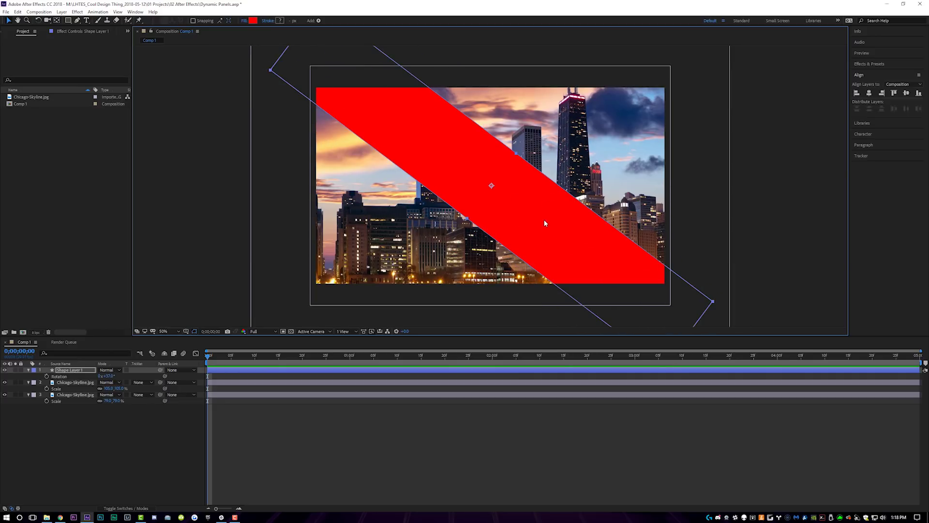
{"action": "left_click_drag", "start_coordinate": [545, 224], "coordinate": [523, 148]}
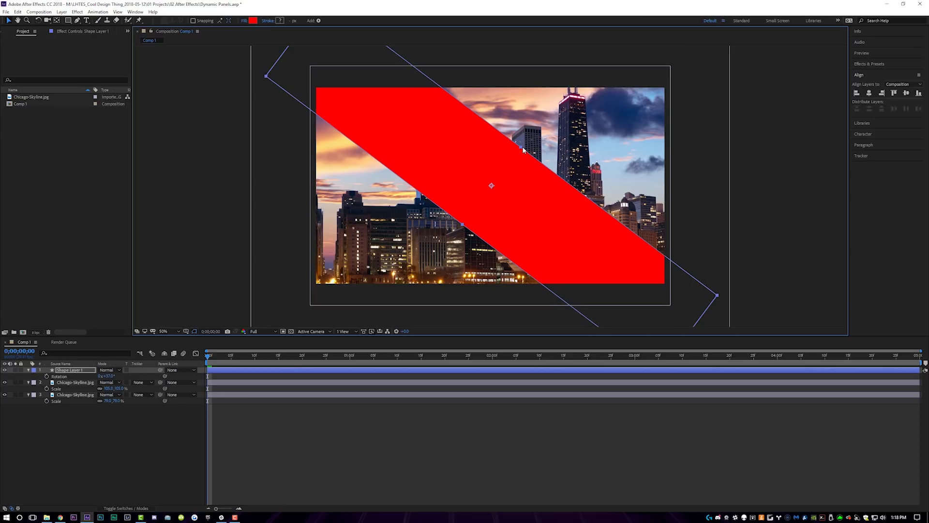
Set the enlarged skyline copy's Track Matte to Alpha Matte 'Shape Layer 1'
{"action": "left_click", "coordinate": [204, 359]}
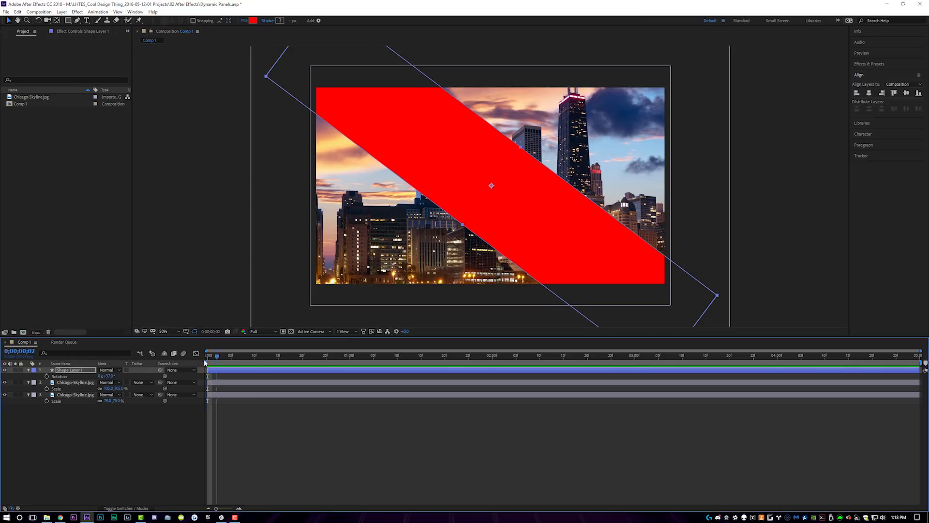
{"action": "left_click", "coordinate": [222, 385]}
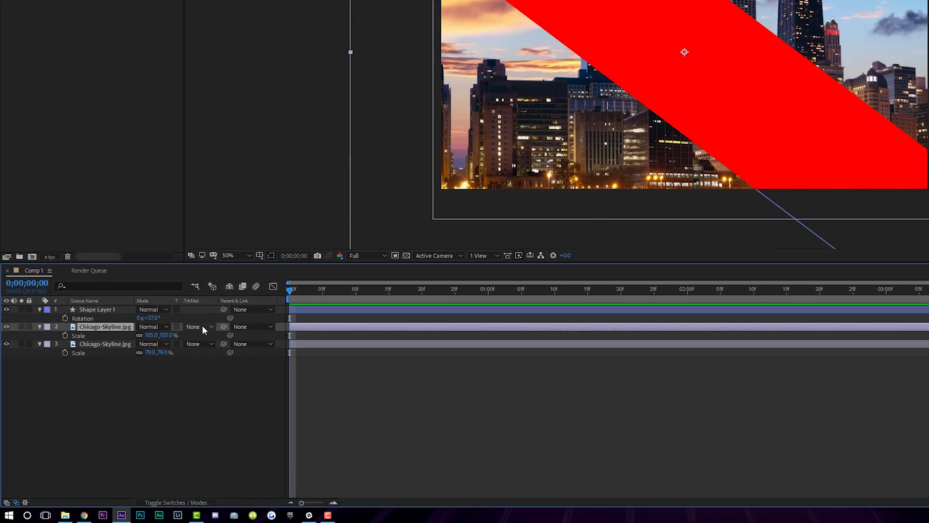
{"action": "left_click", "coordinate": [202, 326]}
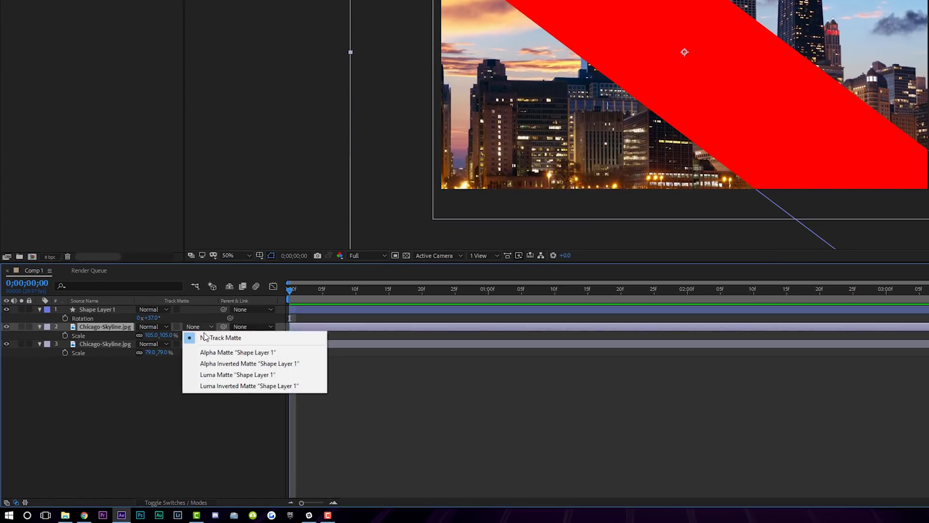
{"action": "left_click", "coordinate": [216, 353]}
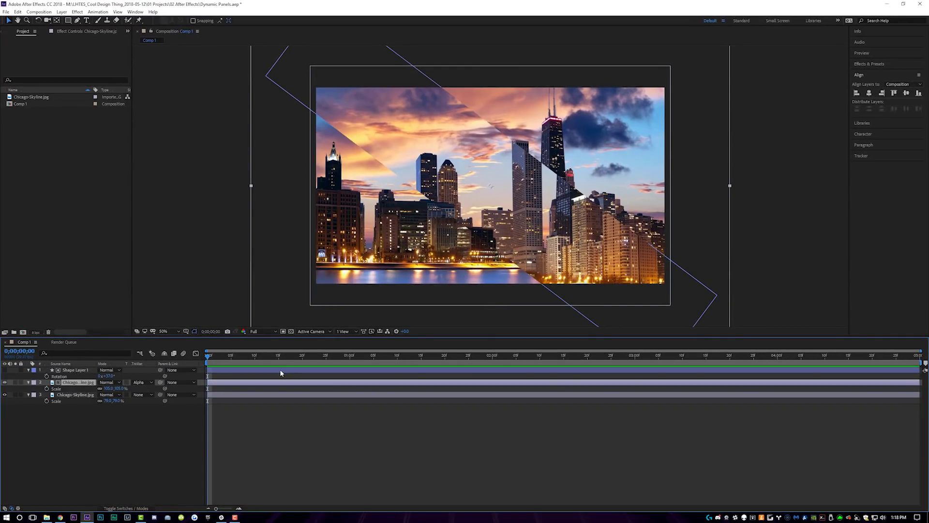
Reposition the shape layer's matte band across the skyline in the viewer
{"action": "left_click", "coordinate": [281, 372]}
{"action": "left_click_drag", "start_coordinate": [535, 213], "coordinate": [559, 209]}
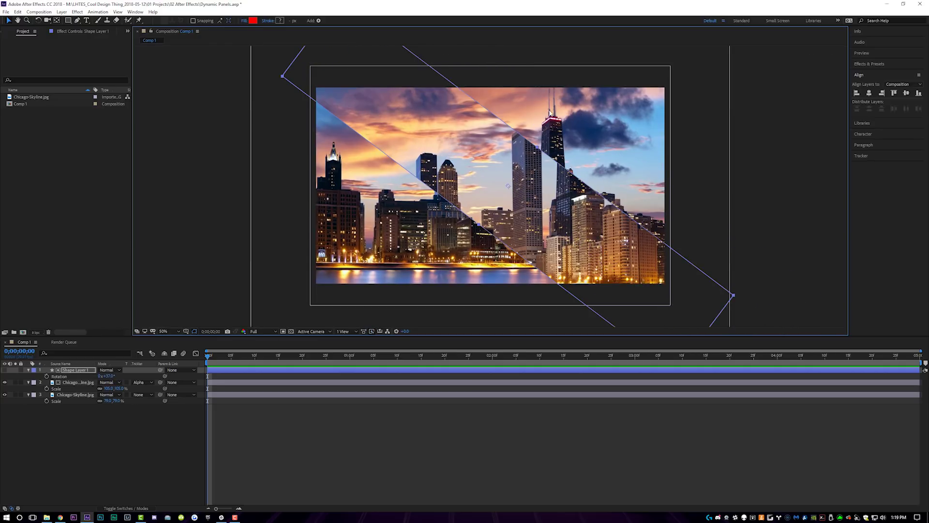
{"action": "left_click_drag", "start_coordinate": [517, 158], "coordinate": [579, 101]}
{"action": "left_click_drag", "start_coordinate": [603, 133], "coordinate": [501, 144]}
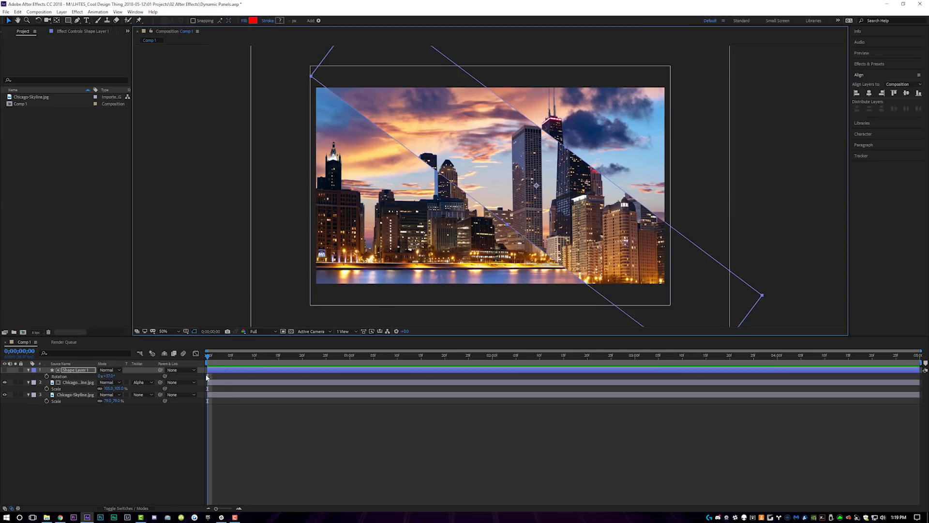
{"action": "left_click", "coordinate": [224, 371]}
Keyframe Shape Layer 1's Position, move the band right for its end position, and preview
{"action": "key", "text": "alt+shift+p"}
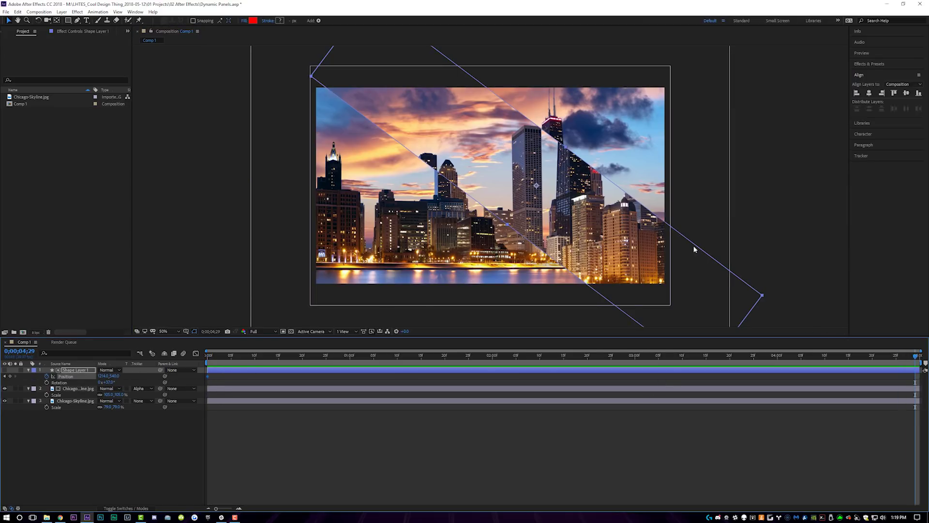
{"action": "left_click_drag", "start_coordinate": [579, 209], "coordinate": [674, 221]}
{"action": "key", "text": "shift+Right"}
{"action": "key", "text": "shift+Right"}
{"action": "key", "text": "Right"}
{"action": "key", "text": "Right"}
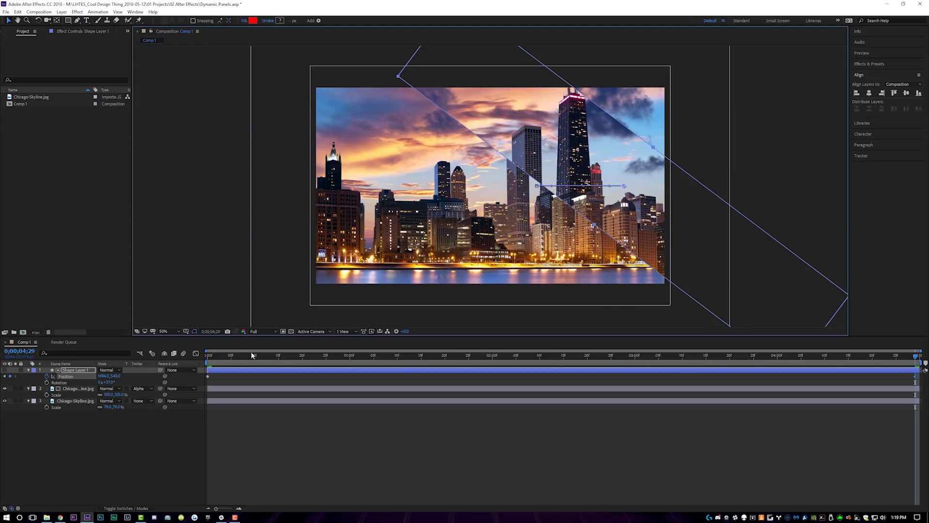
{"action": "key", "text": "space"}
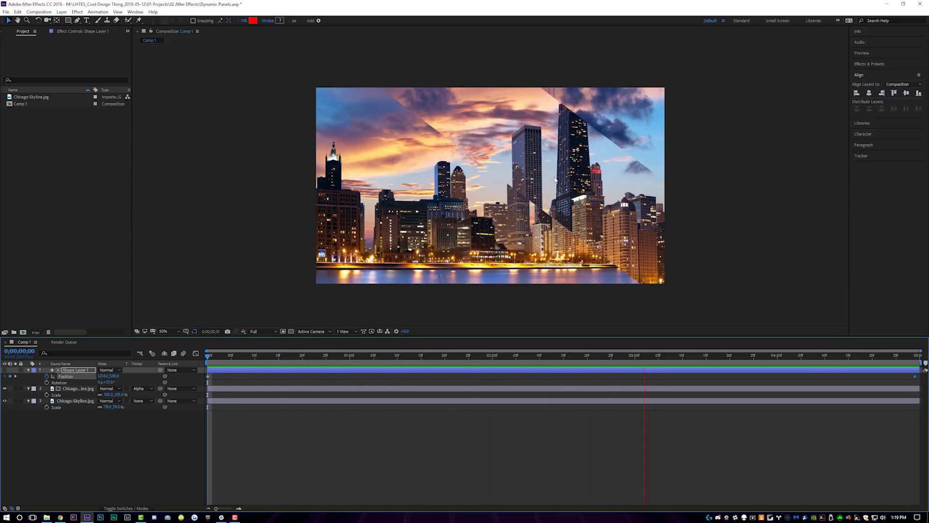
Apply Hue/Saturation to the bottom skyline layer with Colorize on, saturation 60 and a blue hue
{"action": "key", "text": "space"}
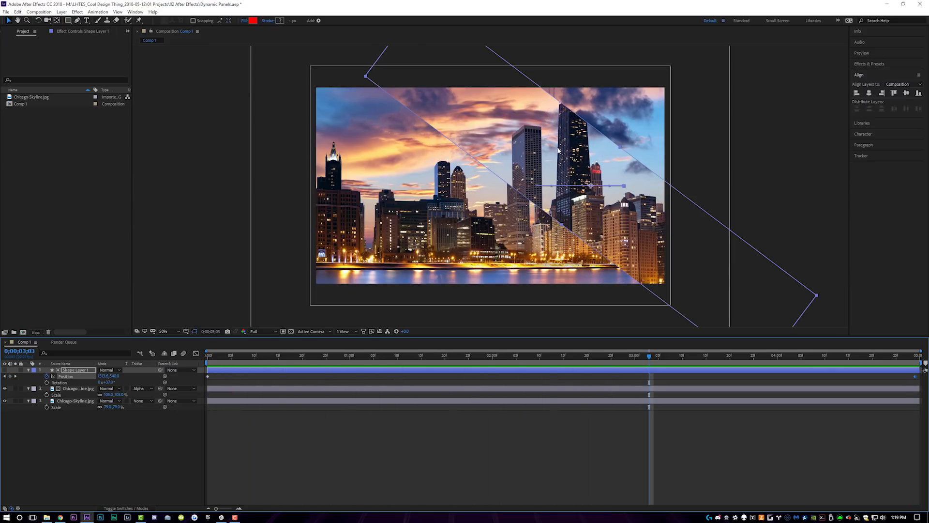
{"action": "left_click", "coordinate": [254, 401]}
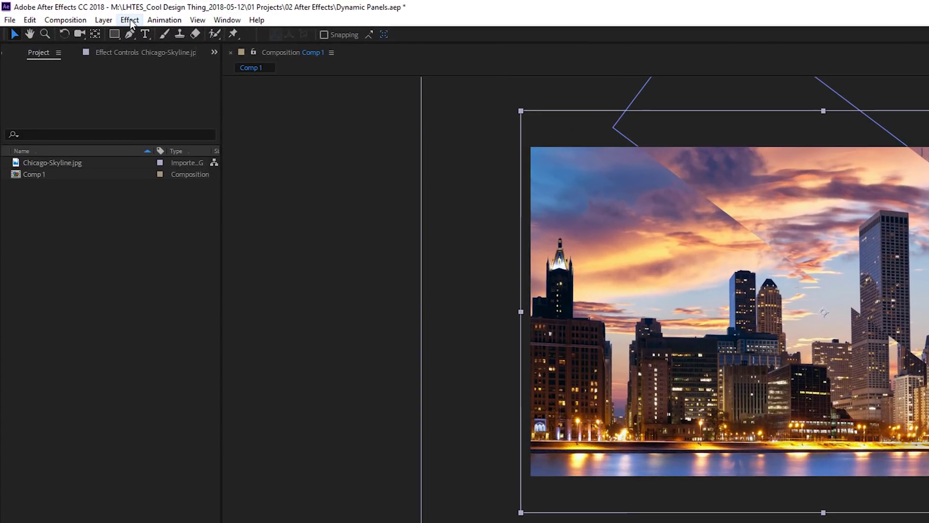
{"action": "left_click", "coordinate": [130, 20]}
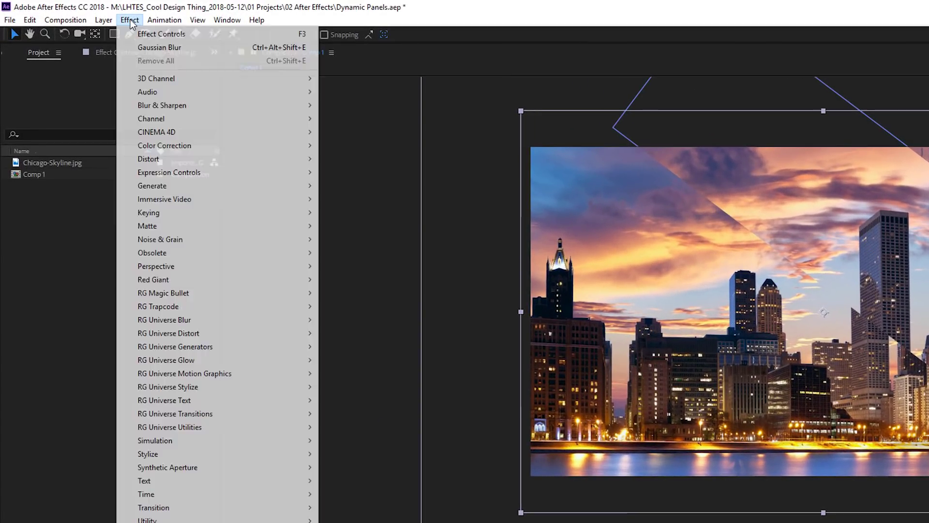
{"action": "mouse_move", "coordinate": [209, 150]}
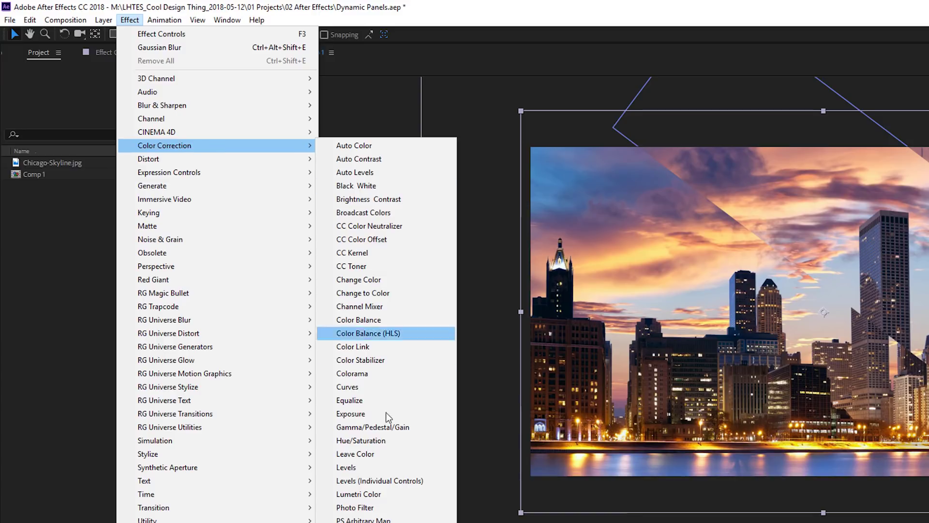
{"action": "left_click", "coordinate": [390, 441]}
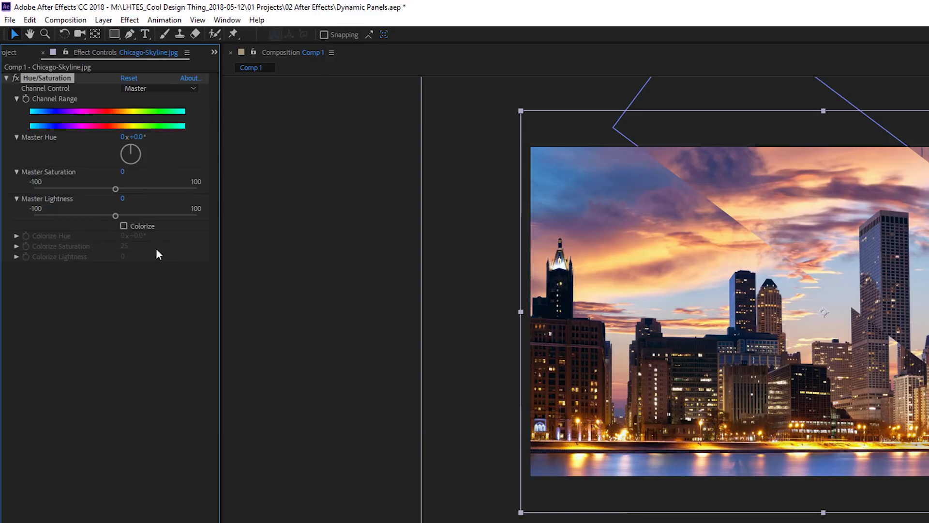
{"action": "left_click", "coordinate": [124, 225]}
{"action": "left_click_drag", "start_coordinate": [125, 249], "coordinate": [138, 246]}
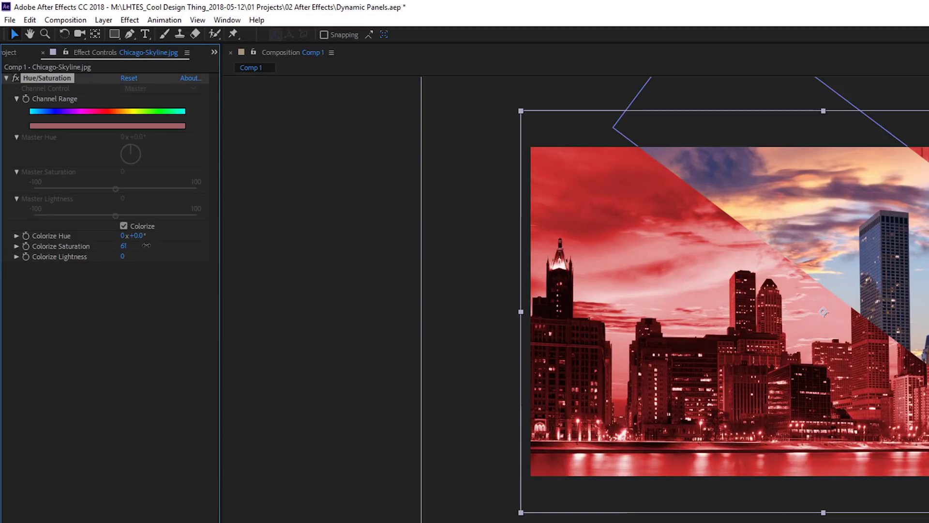
{"action": "left_click_drag", "start_coordinate": [139, 237], "coordinate": [284, 243]}
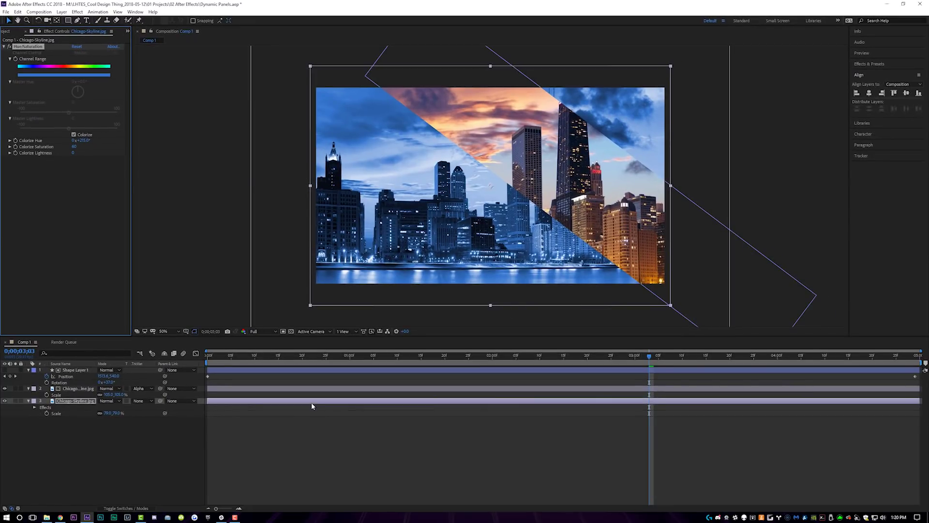
Duplicate the tinted skyline layer and remove Hue/Saturation from the lower copy
{"action": "left_click", "coordinate": [310, 402]}
{"action": "key", "text": "ctrl+d"}
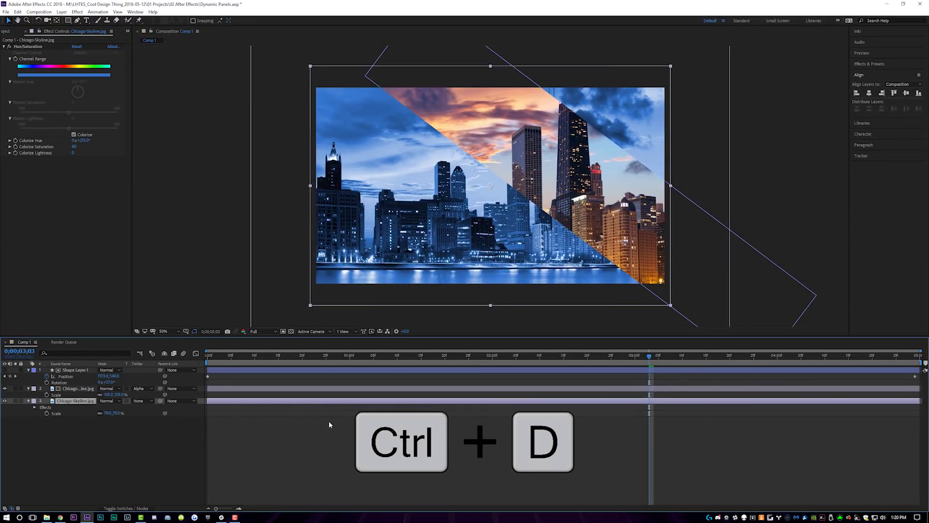
{"action": "left_click", "coordinate": [325, 406]}
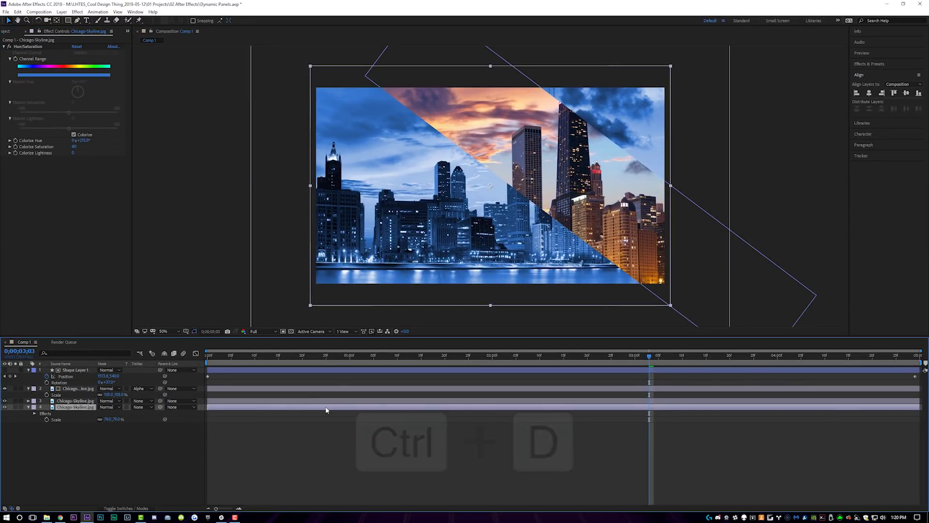
{"action": "left_click", "coordinate": [27, 48]}
{"action": "key", "text": "Delete"}
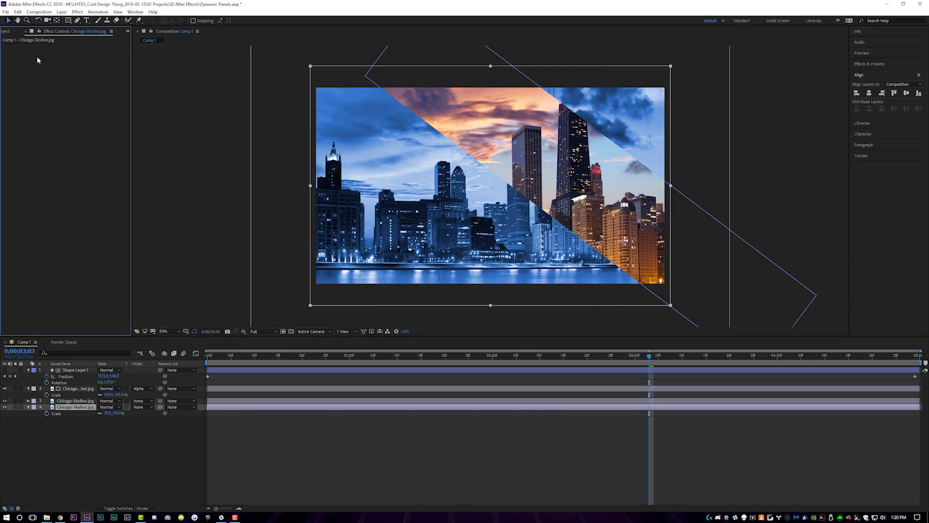
Lower the blue-tinted skyline layer's Opacity to soften the tint
{"action": "left_click", "coordinate": [308, 401]}
{"action": "key", "text": "t"}
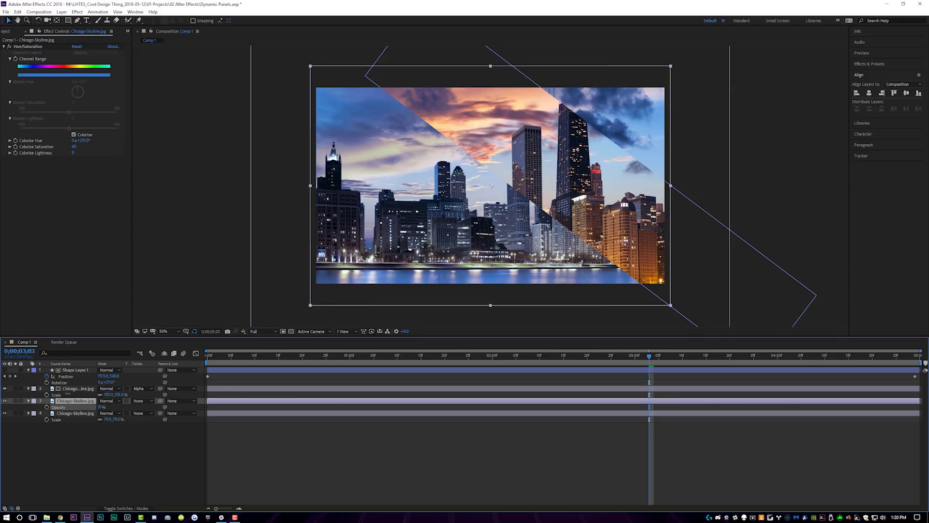
{"action": "left_click_drag", "start_coordinate": [102, 406], "coordinate": [72, 406]}
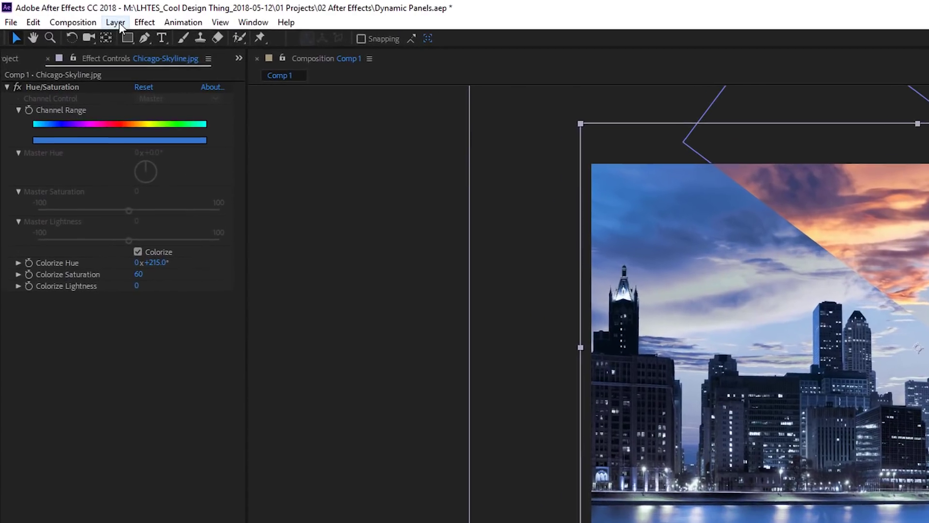
Add a new adjustment layer to the composition
{"action": "left_click", "coordinate": [63, 12]}
{"action": "mouse_move", "coordinate": [77, 12]}
{"action": "mouse_move", "coordinate": [115, 22]}
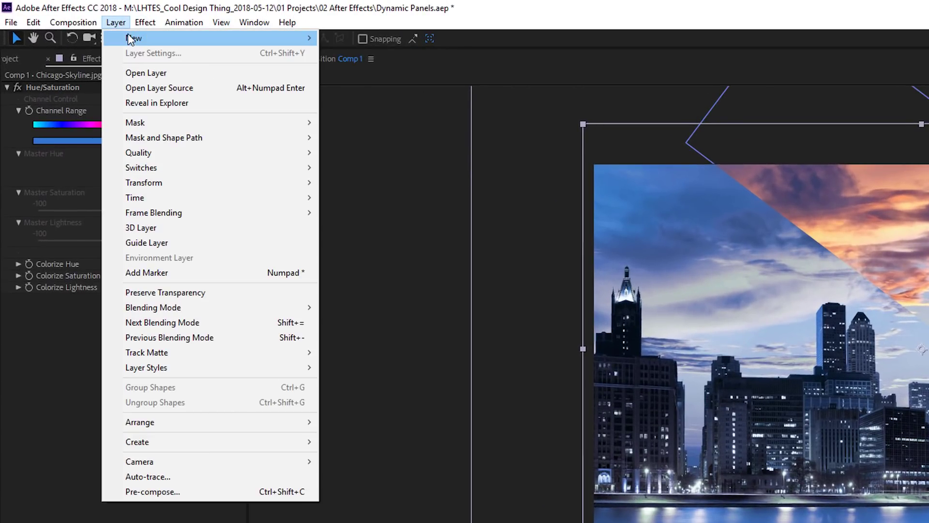
{"action": "mouse_move", "coordinate": [128, 38]}
{"action": "left_click", "coordinate": [364, 129]}
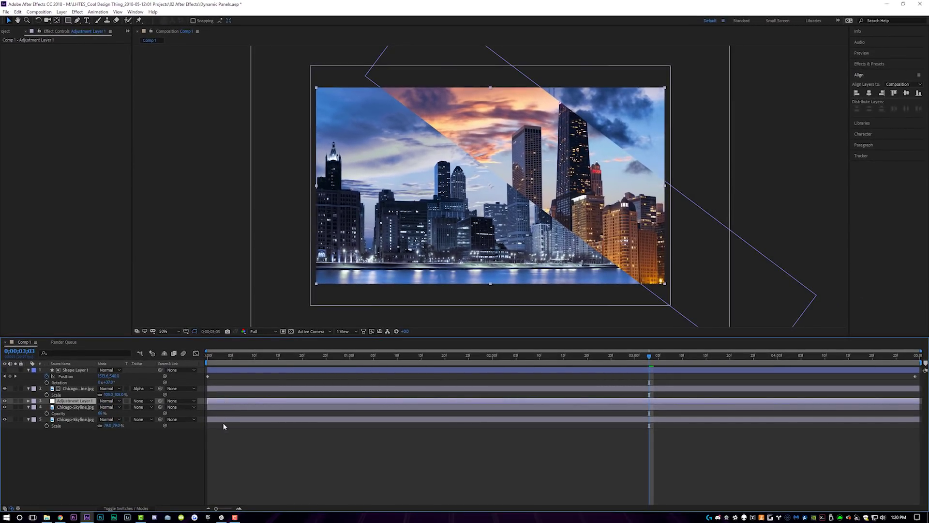
Apply Gaussian Blur to the adjustment layer with Blurriness 17.4
{"action": "left_click", "coordinate": [77, 12]}
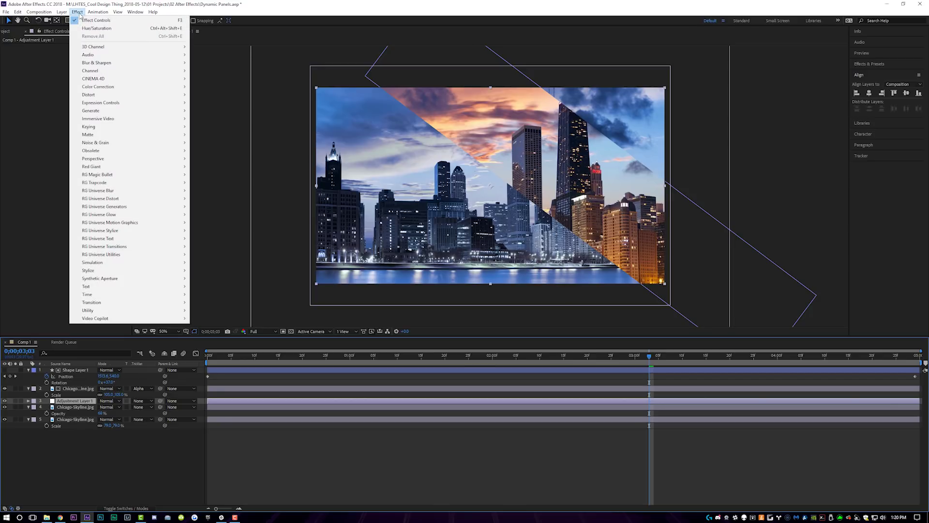
{"action": "mouse_move", "coordinate": [148, 63]}
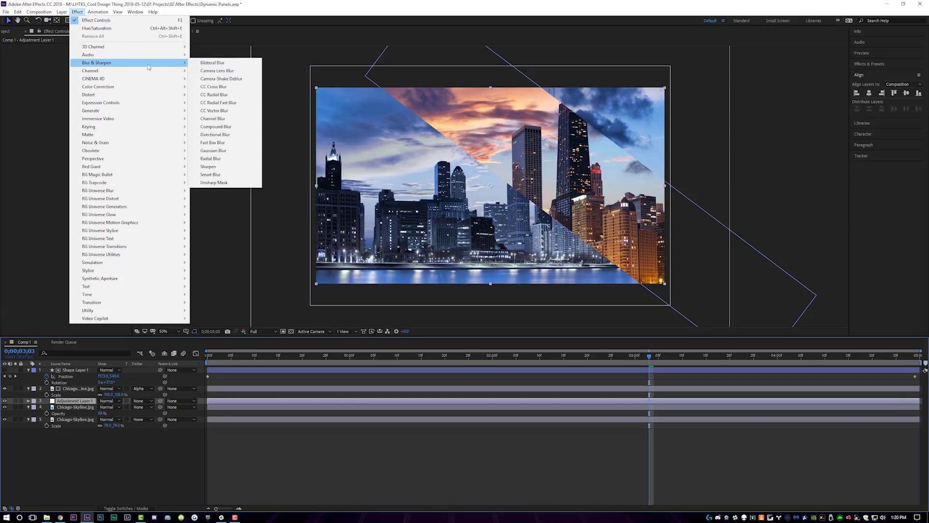
{"action": "left_click", "coordinate": [214, 151]}
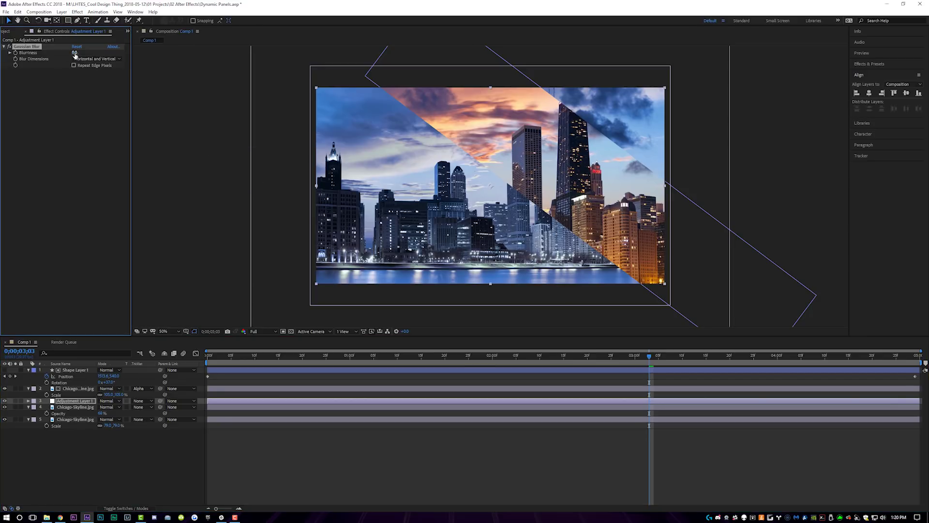
{"action": "left_click_drag", "start_coordinate": [95, 57], "coordinate": [151, 61]}
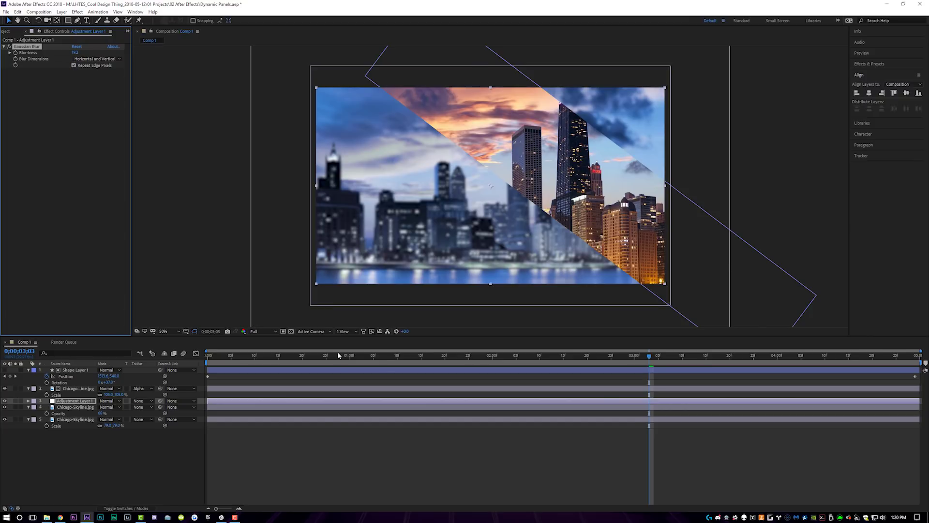
{"action": "mouse_move", "coordinate": [338, 352]}
{"action": "left_mouse_down"}
{"action": "mouse_move", "coordinate": [198, 356]}
{"action": "mouse_move", "coordinate": [341, 358]}
{"action": "left_mouse_up"}
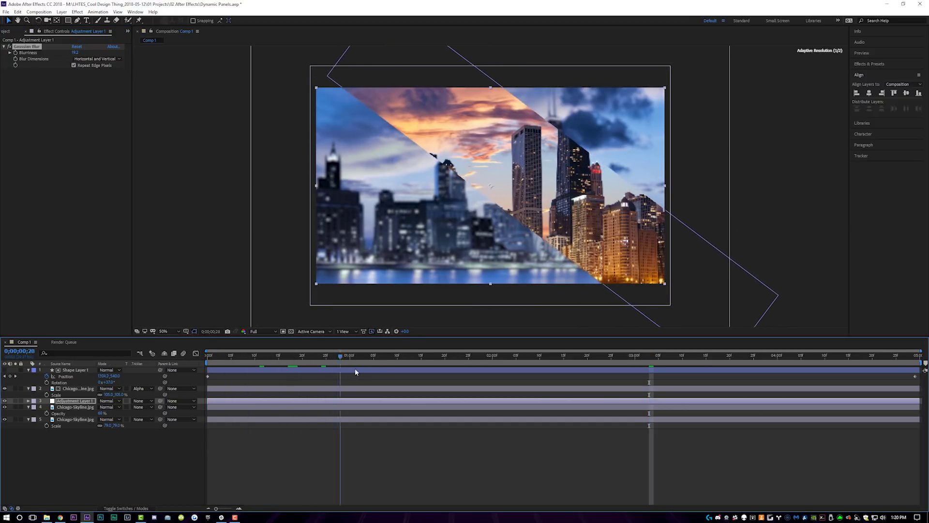
{"action": "key", "text": "space"}
{"action": "key", "text": "Home"}
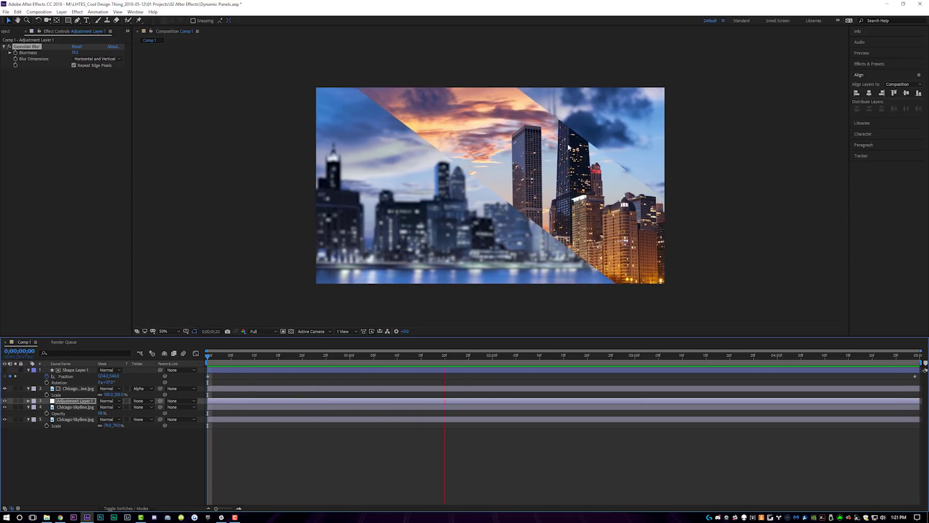
{"action": "left_click", "coordinate": [521, 207]}
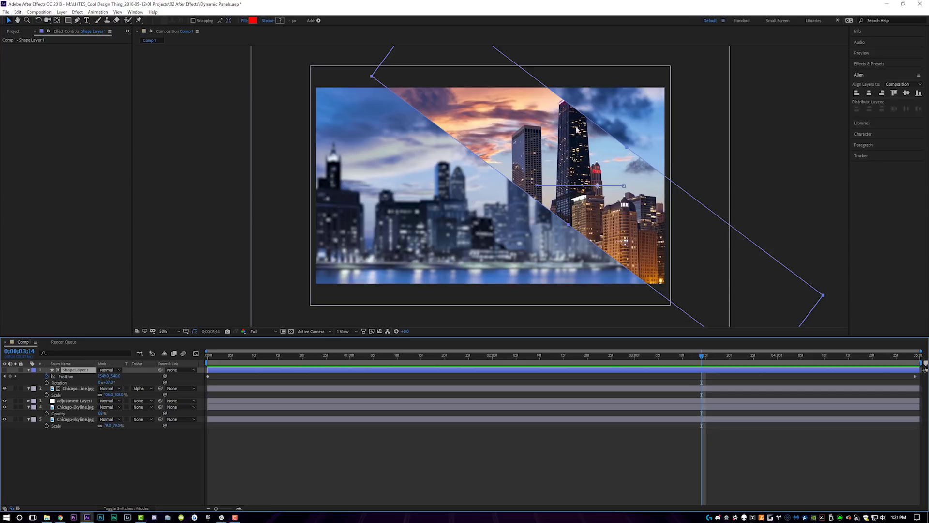
Rotate Shape Layer 1's band to 0° and raise the horizontal strip slightly
{"action": "key", "text": "space"}
{"action": "left_click", "coordinate": [659, 370]}
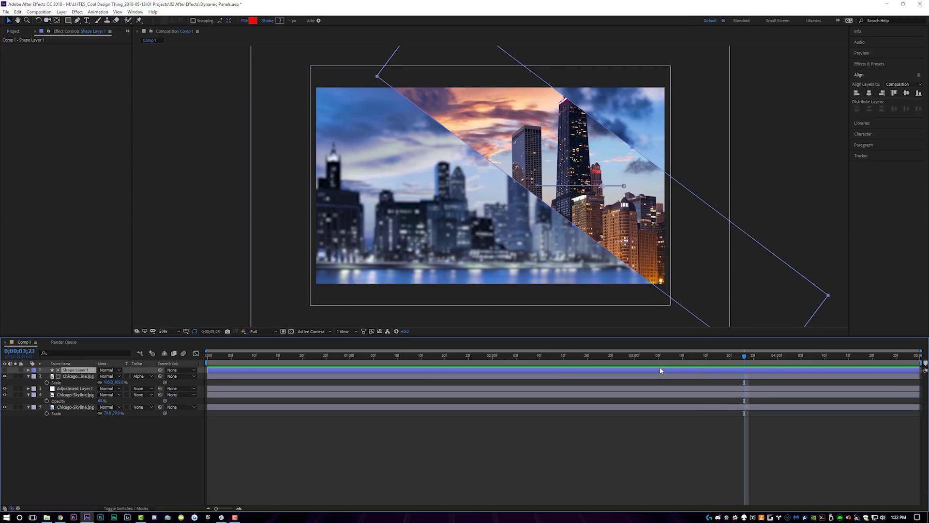
{"action": "key", "text": "p"}
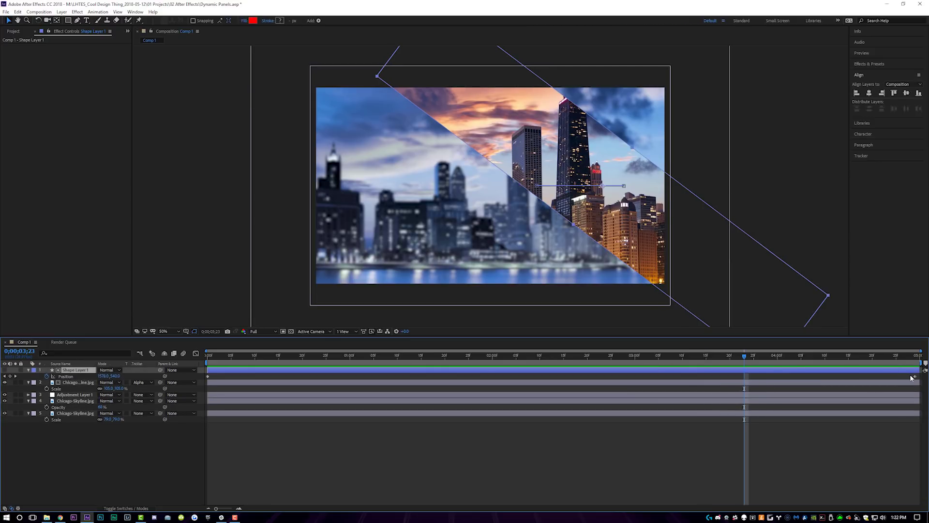
{"action": "key", "text": "ctrl+z"}
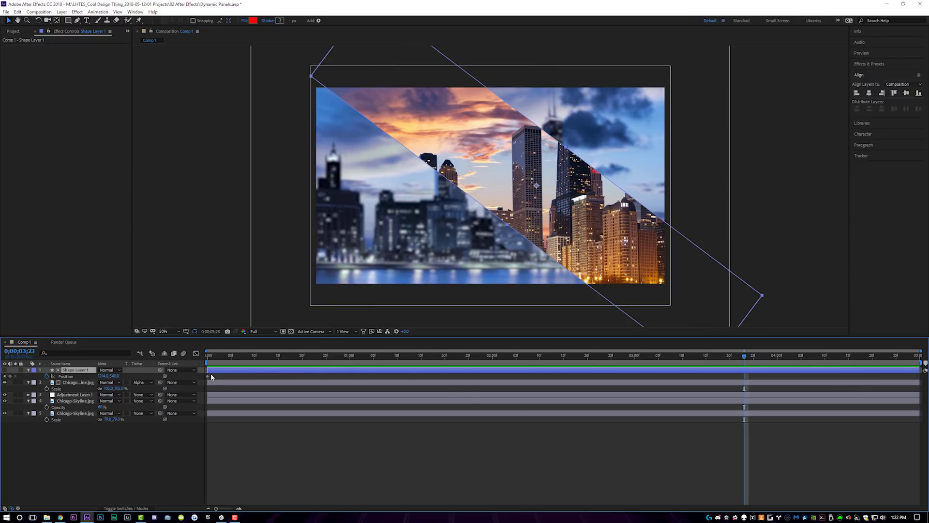
{"action": "left_click", "coordinate": [210, 373]}
{"action": "mouse_move", "coordinate": [107, 377]}
{"action": "left_mouse_down"}
{"action": "mouse_move", "coordinate": [99, 376]}
{"action": "mouse_move", "coordinate": [116, 376]}
{"action": "mouse_move", "coordinate": [106, 376]}
{"action": "left_mouse_up"}
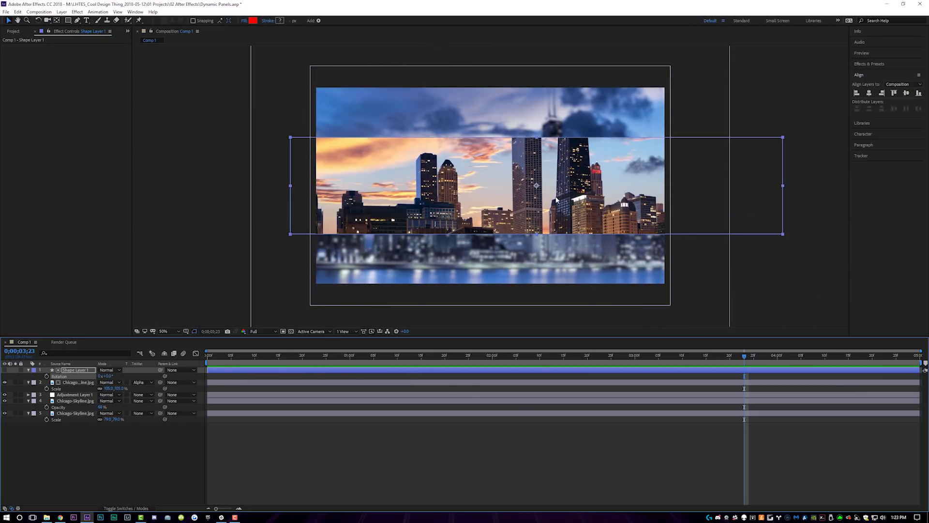
{"action": "left_click_drag", "start_coordinate": [567, 210], "coordinate": [567, 198]}
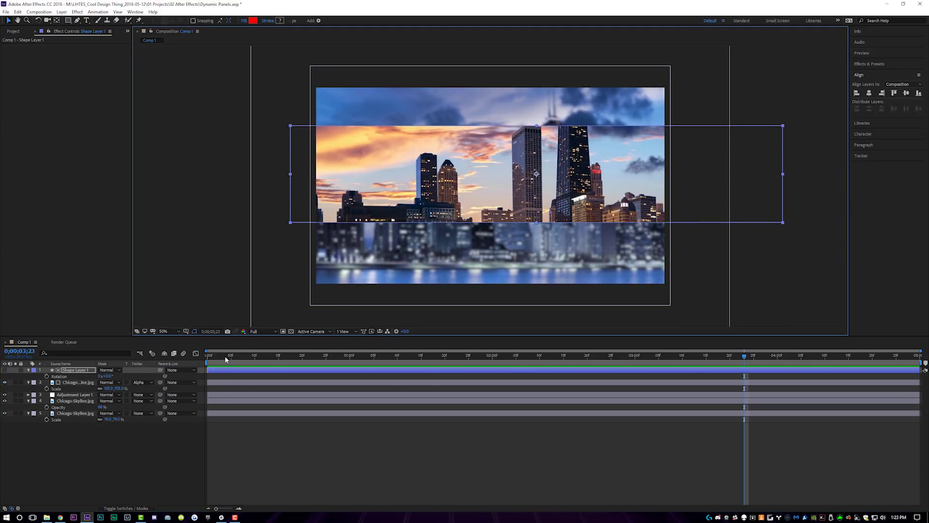
Set a Position keyframe at the clip start and move the band up toward the top
{"action": "left_click_drag", "start_coordinate": [224, 356], "coordinate": [167, 360]}
{"action": "key", "text": "alt+shift+p"}
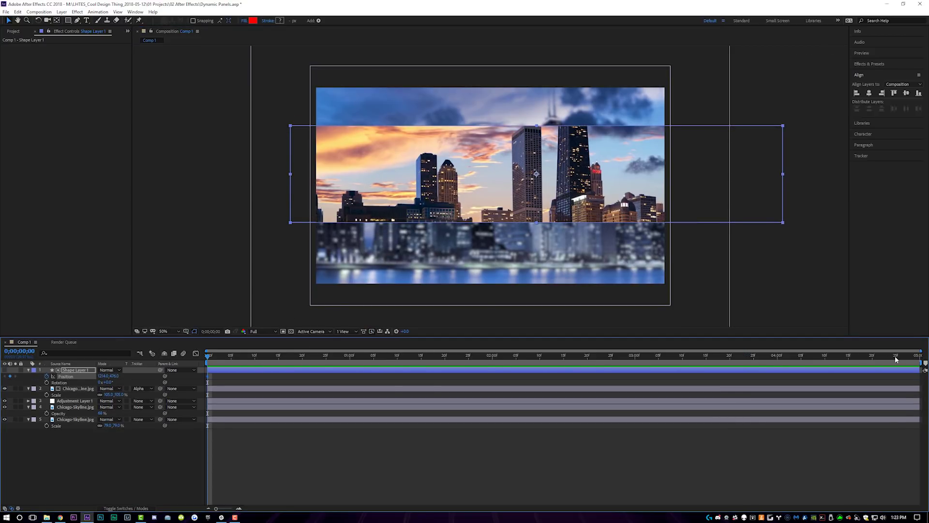
{"action": "left_click_drag", "start_coordinate": [614, 198], "coordinate": [617, 151]}
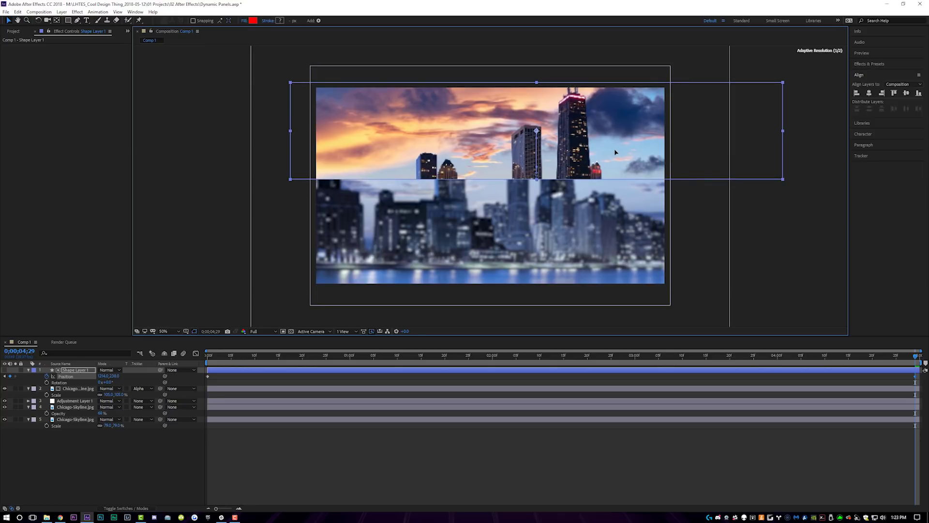